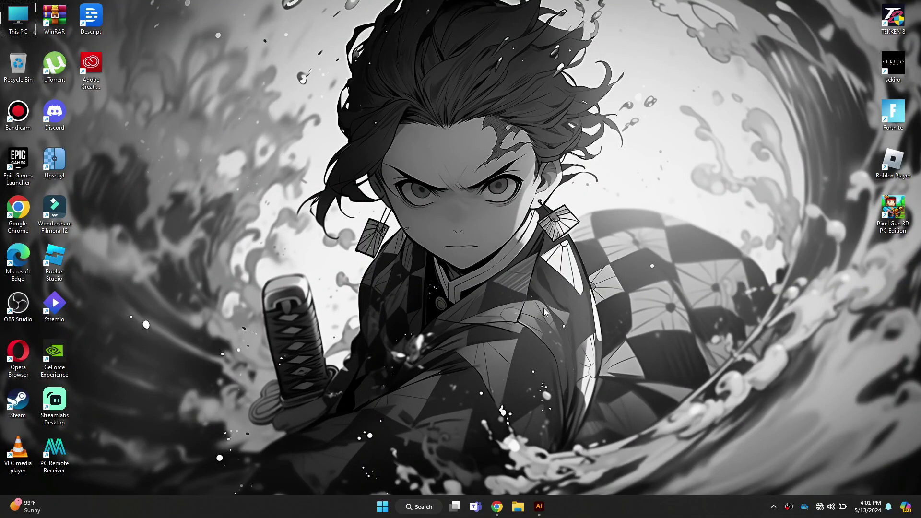
left_click(539, 506)
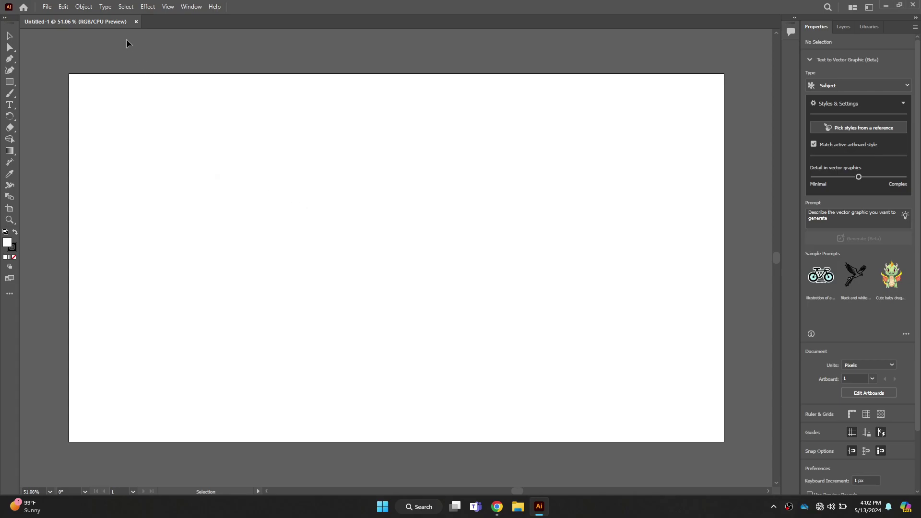
Open the Hyphenation page of Preferences from the Edit menu
left_click(63, 6)
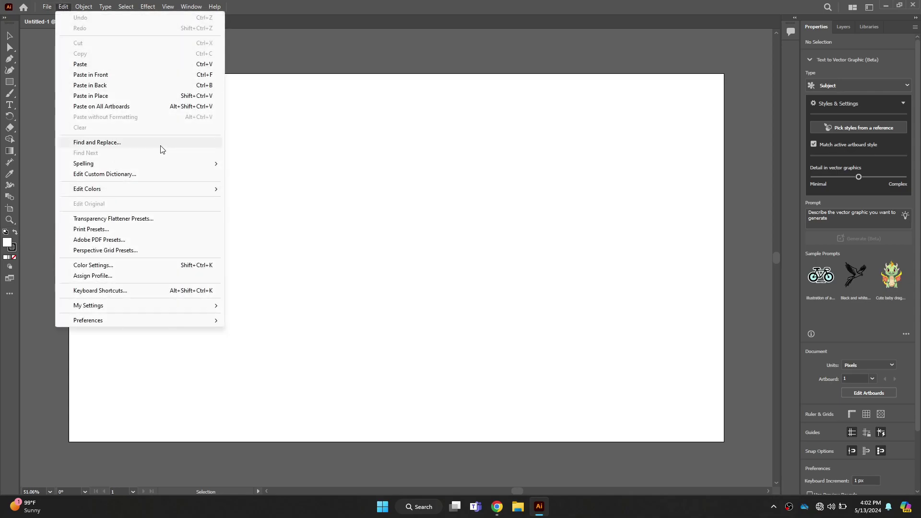
mouse_move(137, 320)
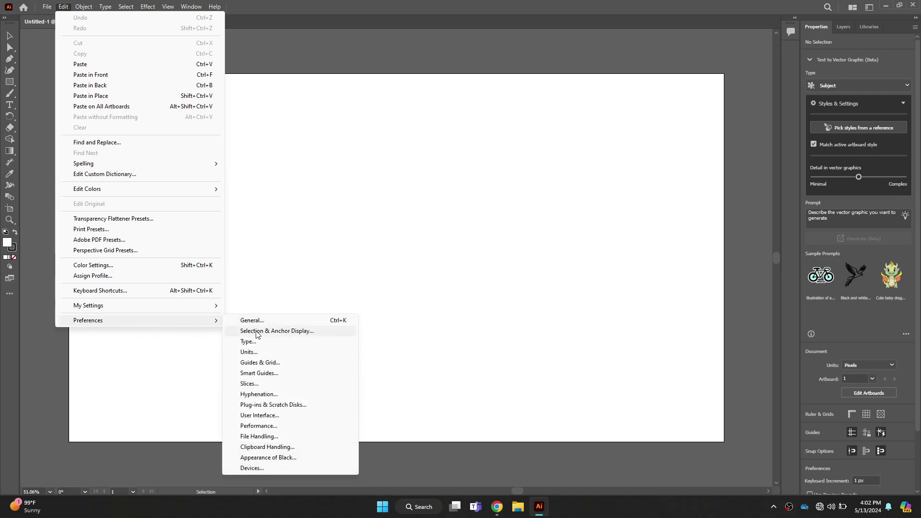
left_click(275, 395)
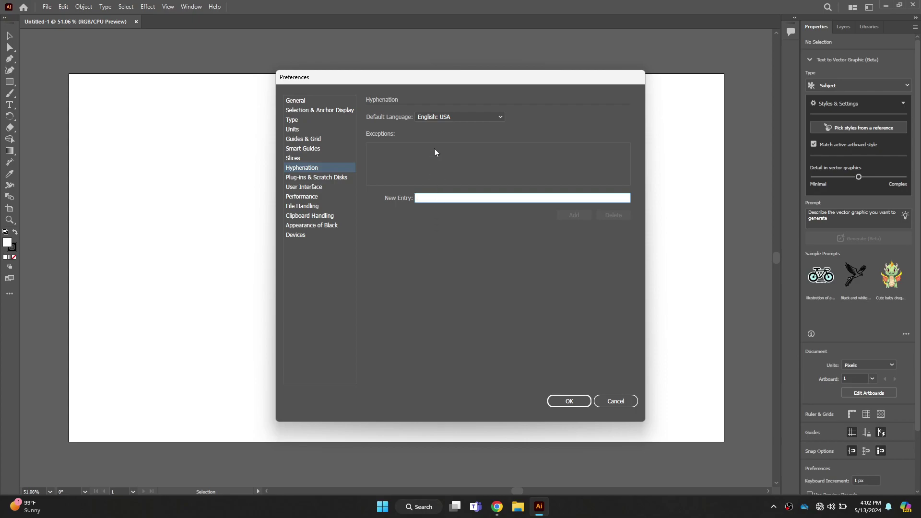
Set the Default Language from English: USA to Arabic
left_click(439, 115)
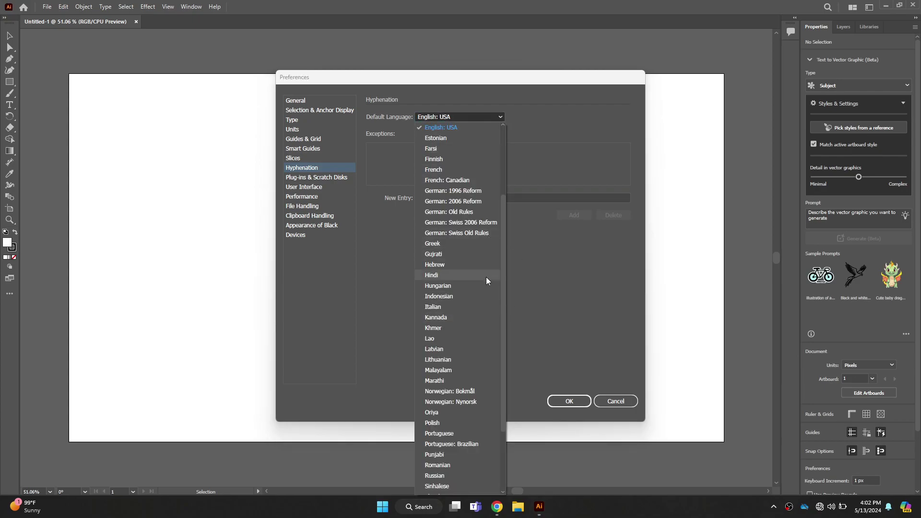
scroll(474, 261, "down", 3)
scroll(464, 254, "up", 6)
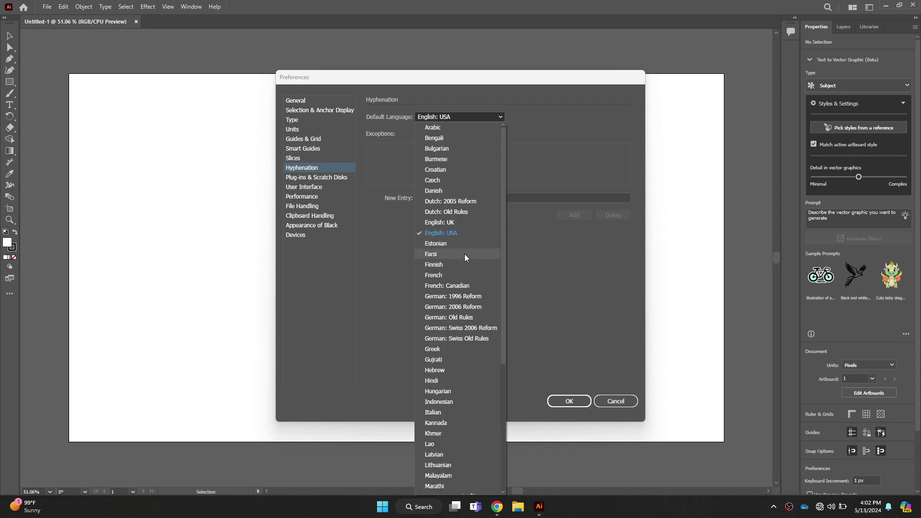
left_click(444, 127)
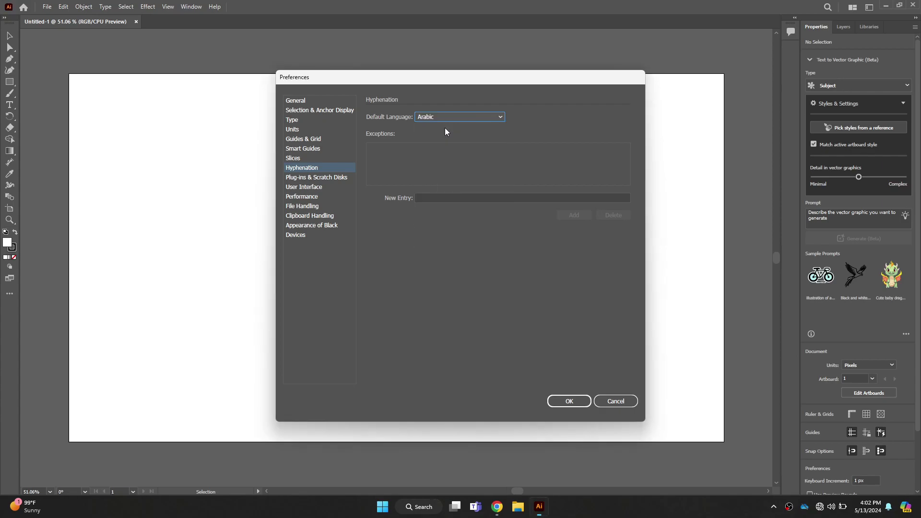
Confirm the Arabic default hyphenation language with OK, closing Preferences
left_click(568, 400)
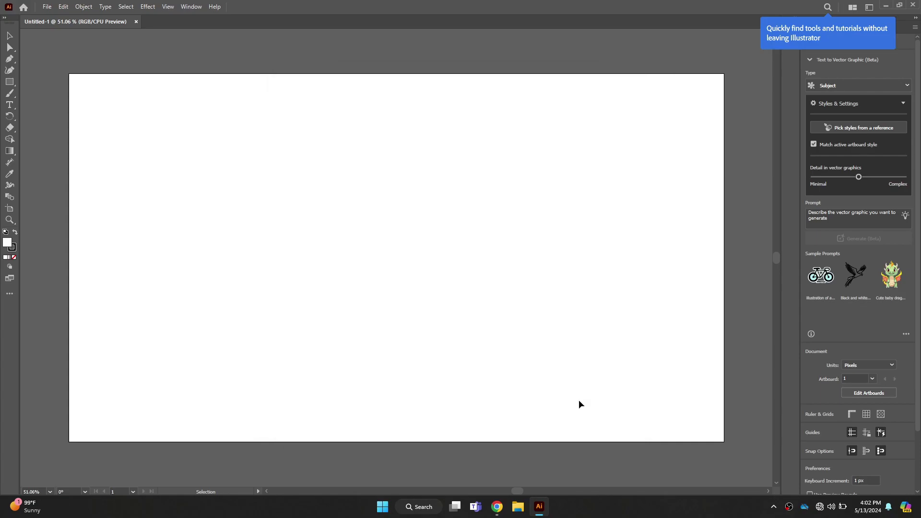